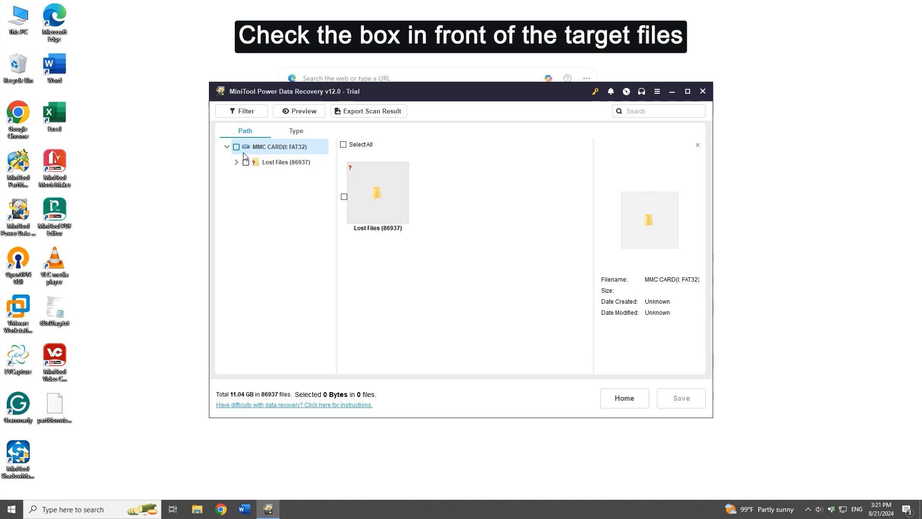
# Mark the Lost Files folder of the MMC CARD (I: FAT32) scan result for recovery
pyautogui.click(246, 163)
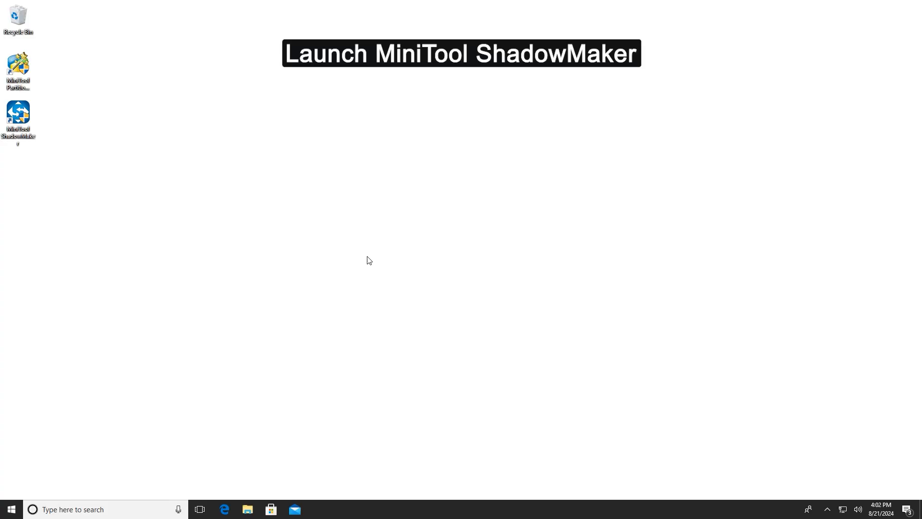
# Launch MiniTool ShadowMaker, continue with the trial version and go to the Backup page
pyautogui.click(20, 124)
pyautogui.doubleClick(20, 124)
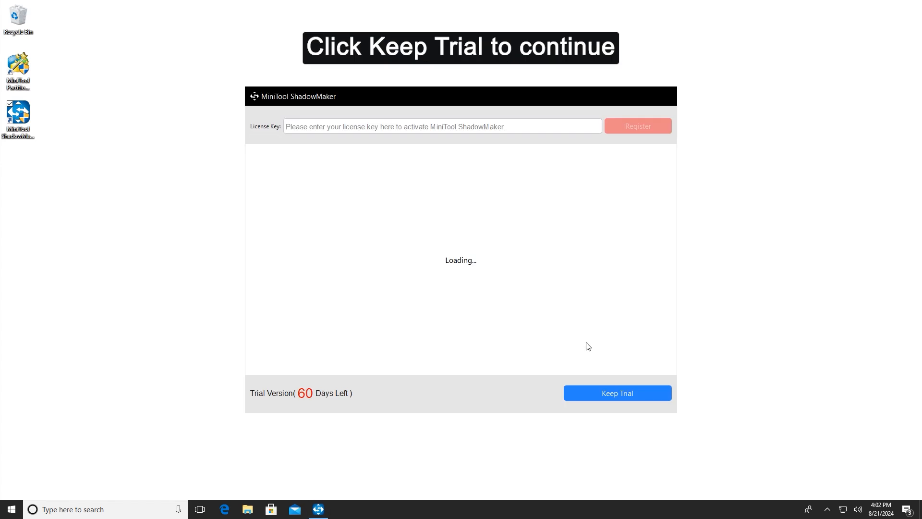
pyautogui.click(647, 396)
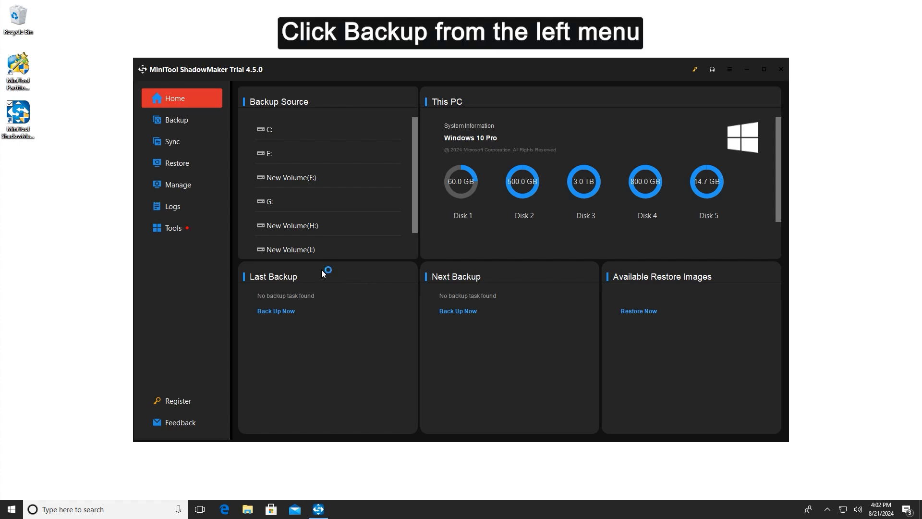
pyautogui.click(183, 120)
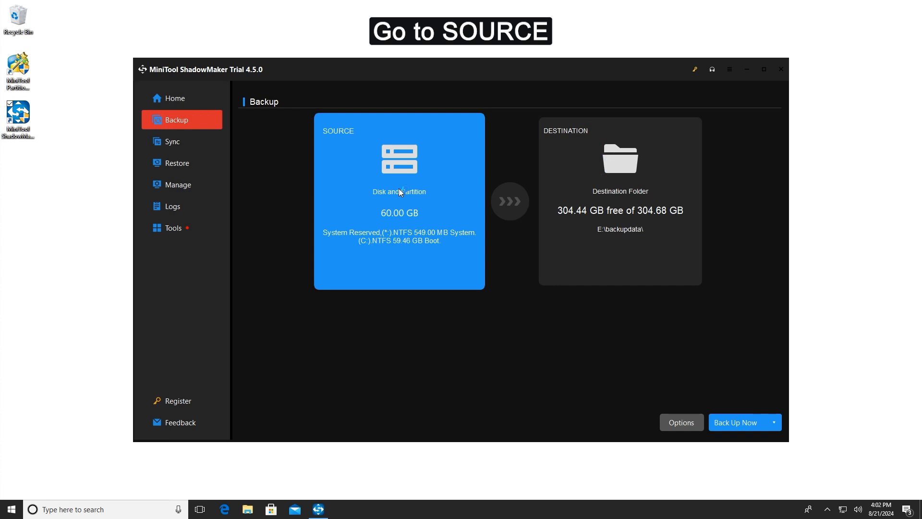
# Set the backup source to the MMC CARD (J:) FAT32 partition on disk 5, the Teclast CoolFlash USB device
pyautogui.click(408, 180)
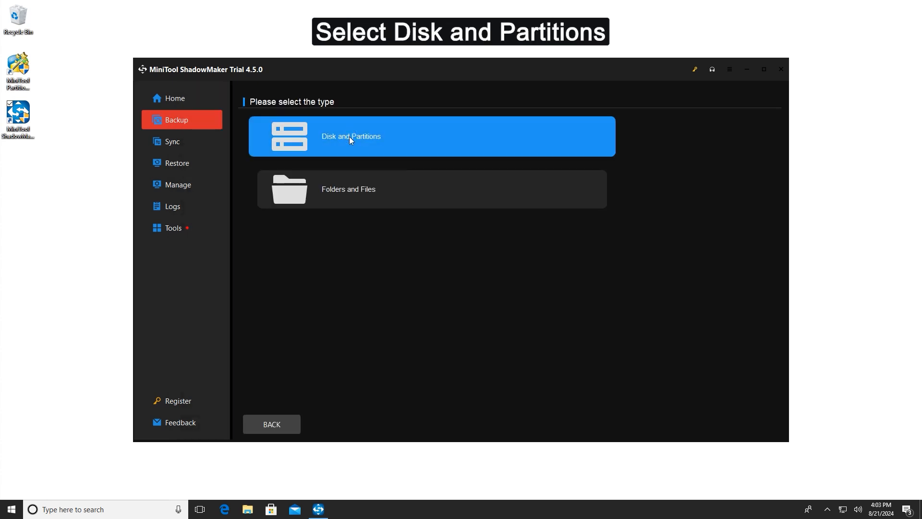
pyautogui.click(351, 137)
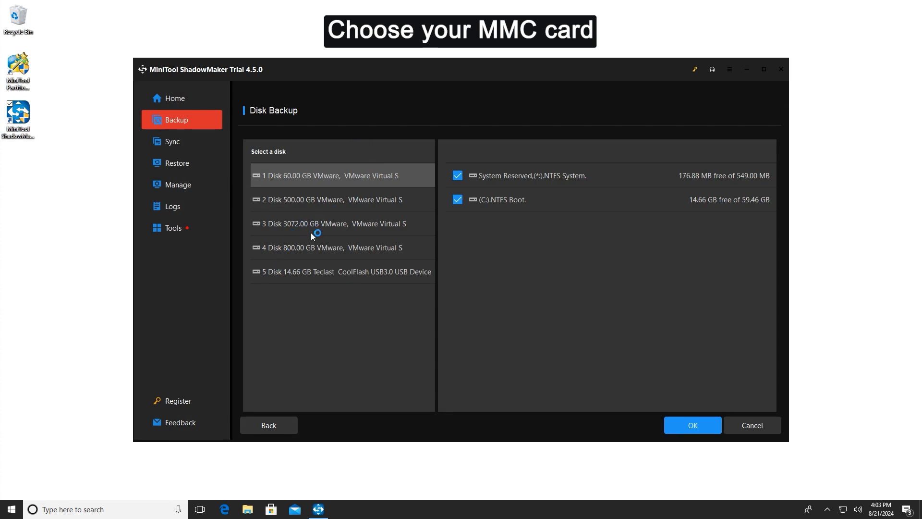
pyautogui.click(298, 273)
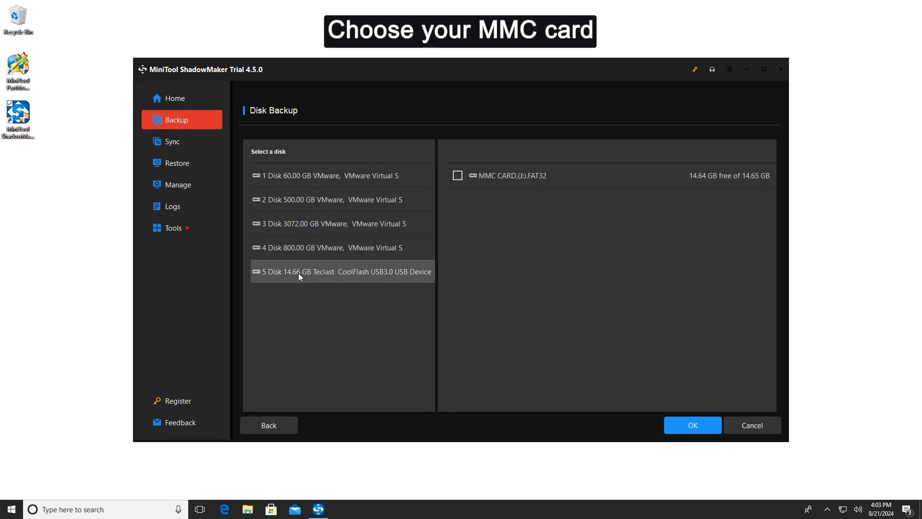
pyautogui.click(454, 175)
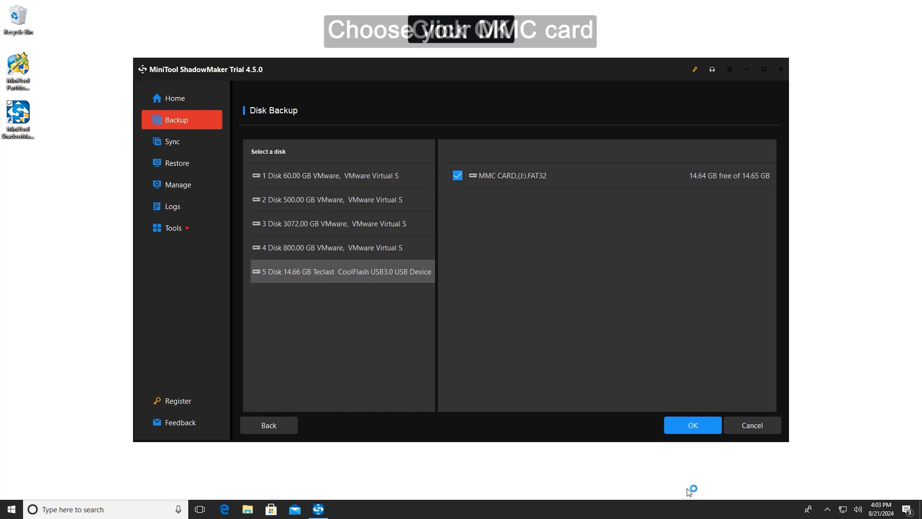
pyautogui.click(681, 426)
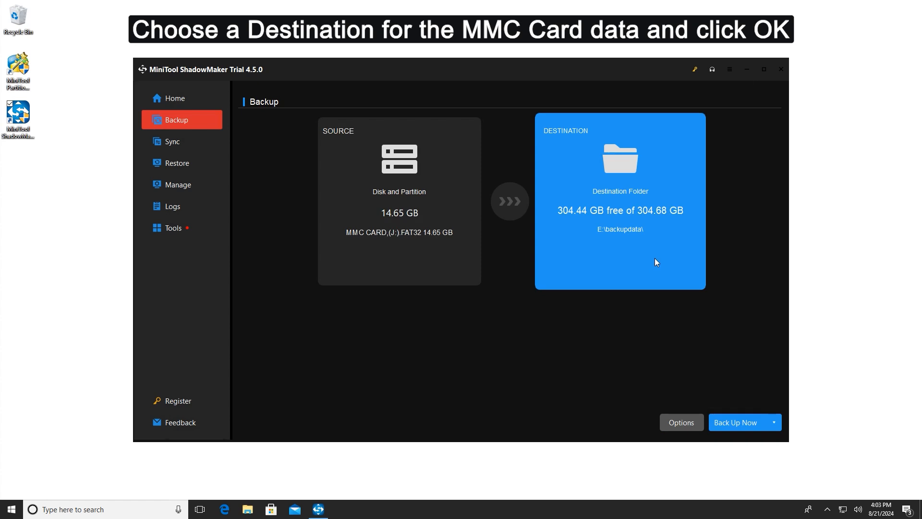
# Set Local Disk (G:) as the backup destination, and start the backup immediately
pyautogui.click(647, 208)
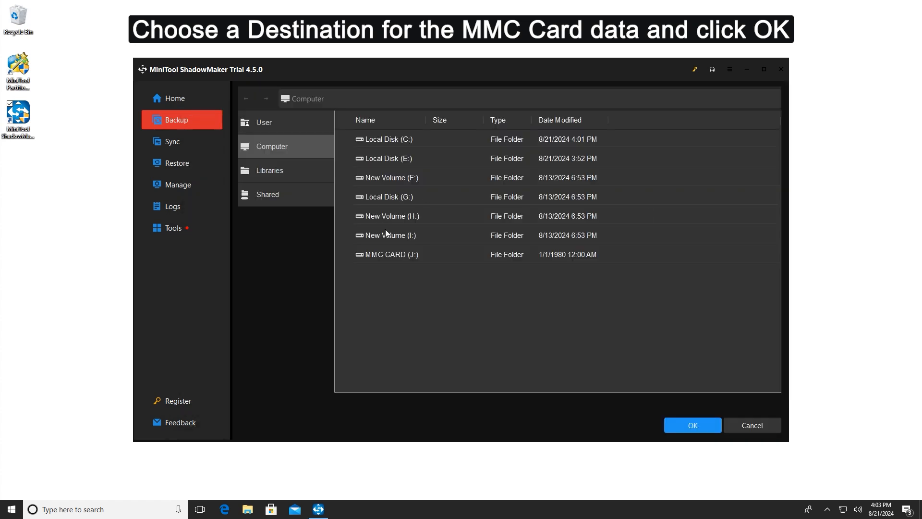
pyautogui.click(405, 197)
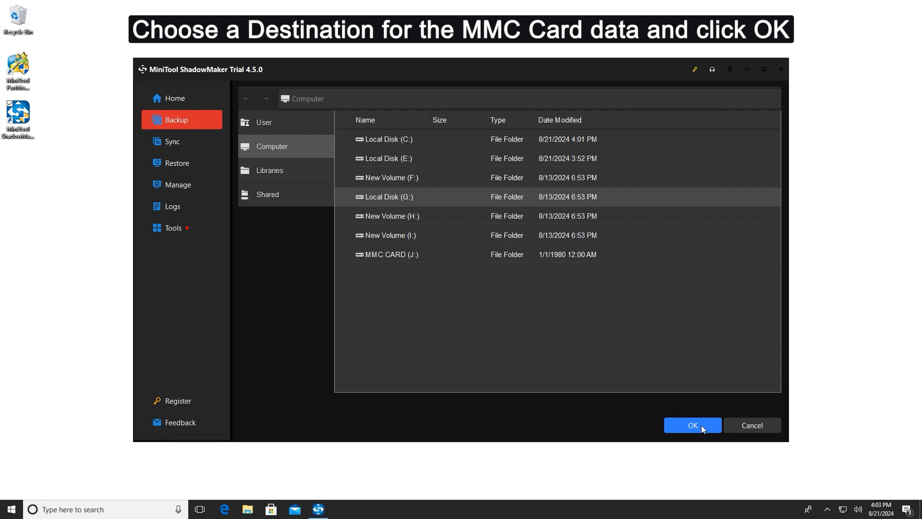
pyautogui.click(701, 425)
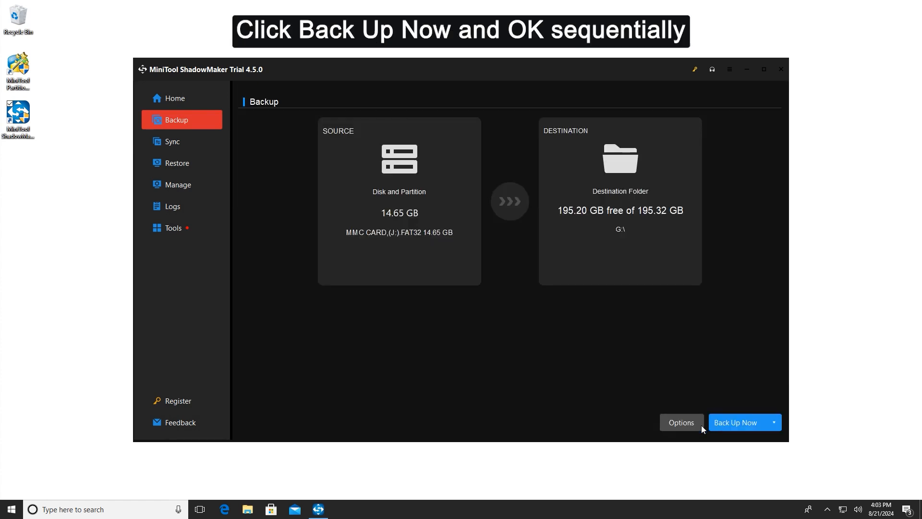
pyautogui.click(753, 427)
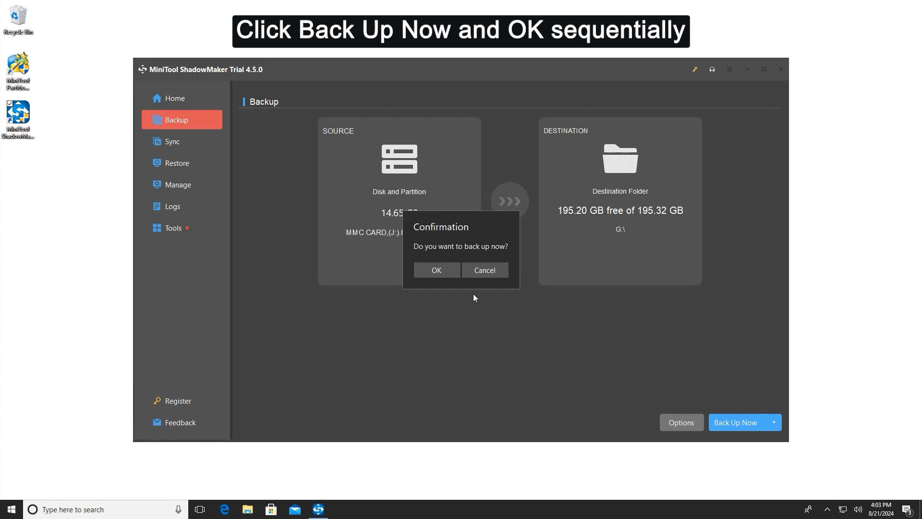
pyautogui.click(442, 272)
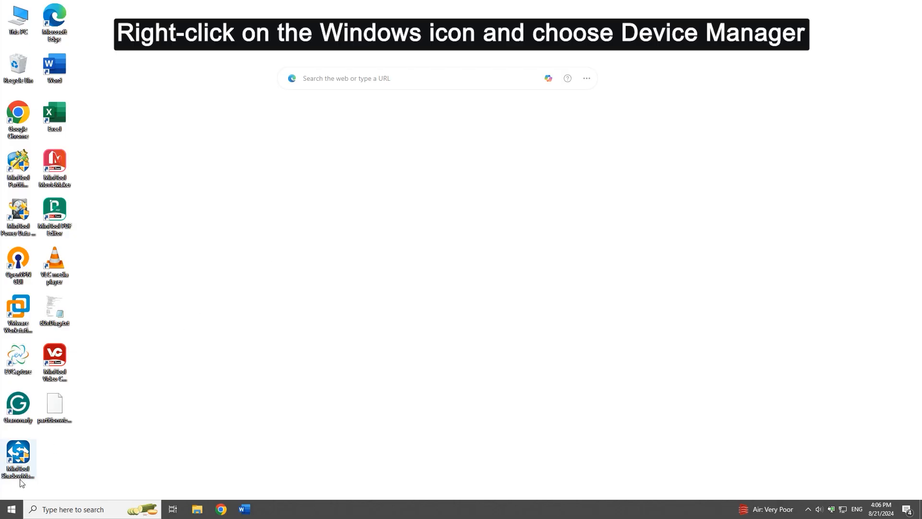
# Open Device Manager, move its window to the middle of the desktop and expand the Disk drives category
pyautogui.rightClick(19, 512)
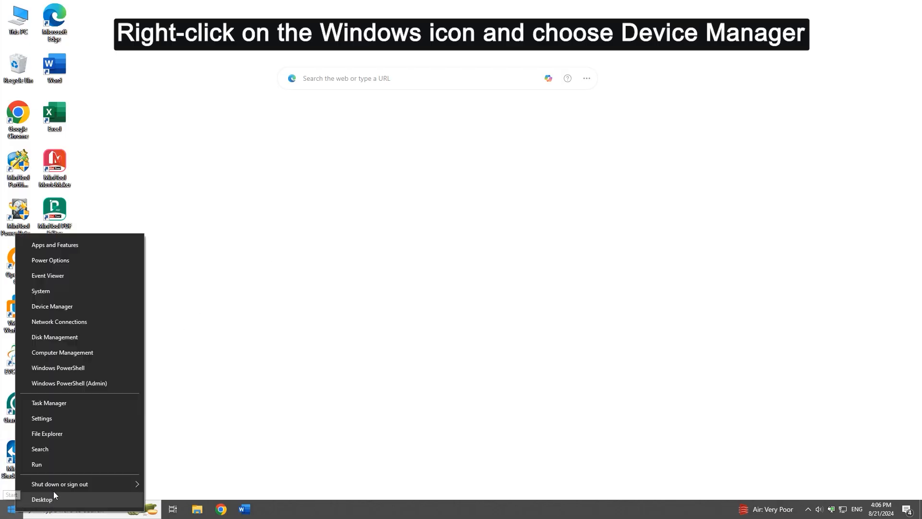
pyautogui.click(88, 309)
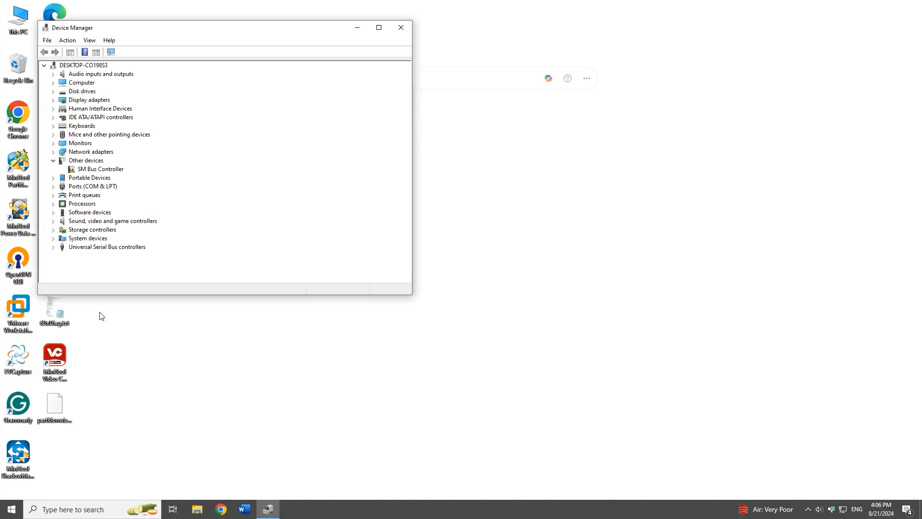
pyautogui.moveTo(202, 31); pyautogui.dragTo(487, 135)
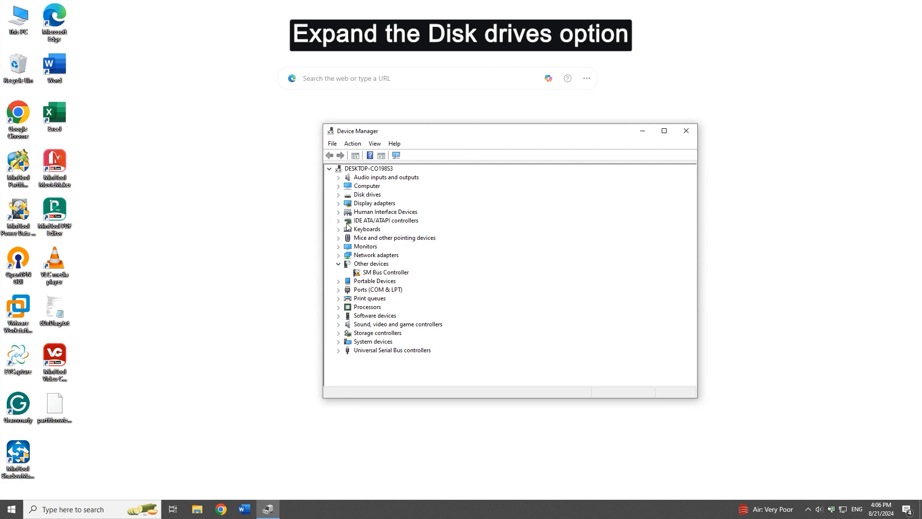
pyautogui.click(338, 194)
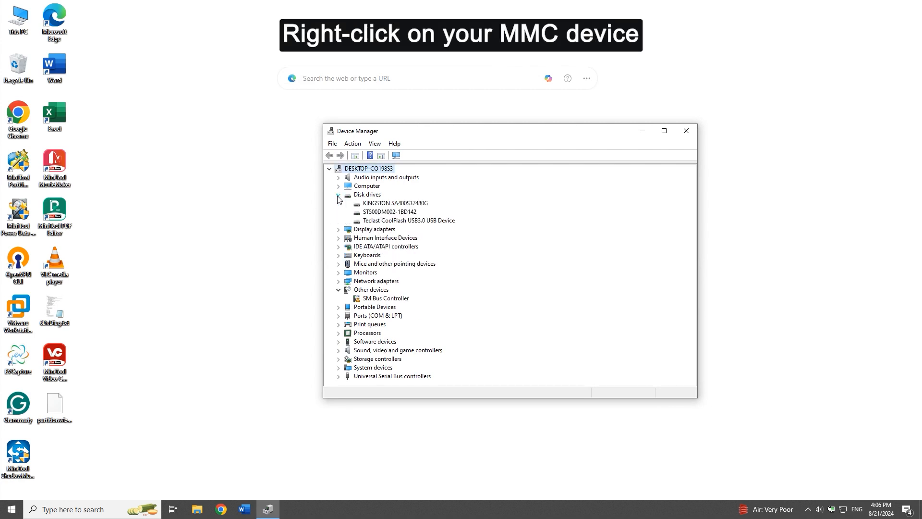
# Update the driver of the Teclast CoolFlash USB3.0 USB Device using the automatic driver search, then close the wizard
pyautogui.rightClick(393, 222)
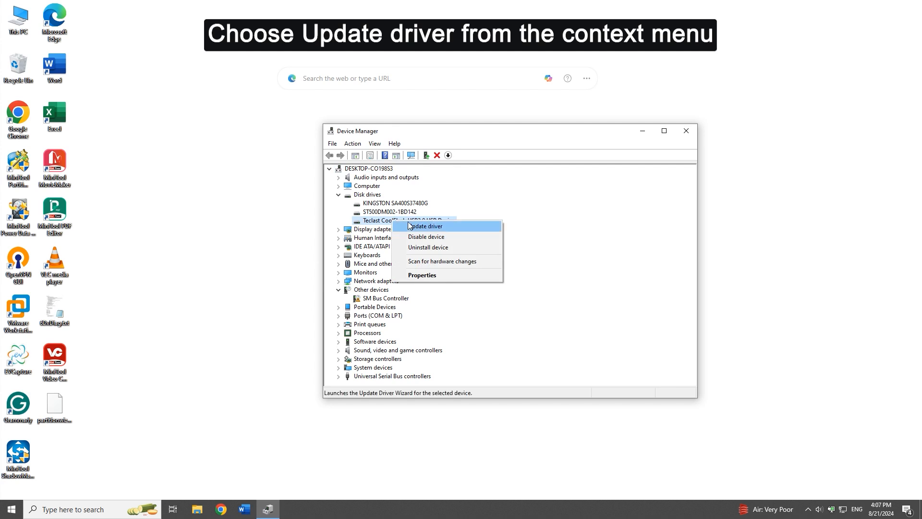
pyautogui.click(454, 226)
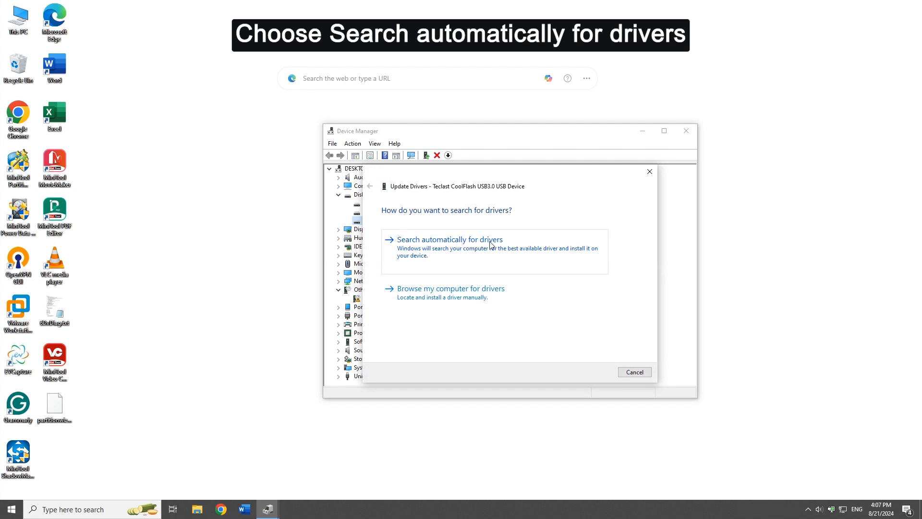
pyautogui.click(521, 255)
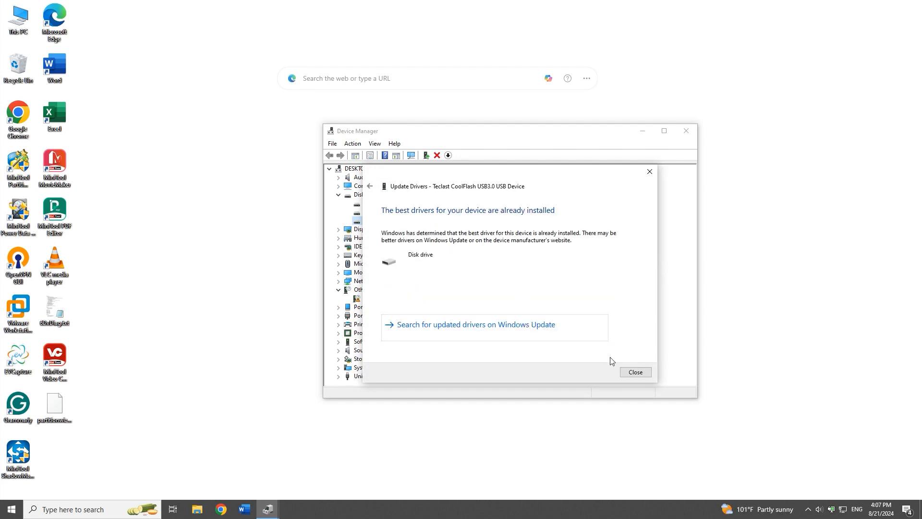
pyautogui.click(635, 376)
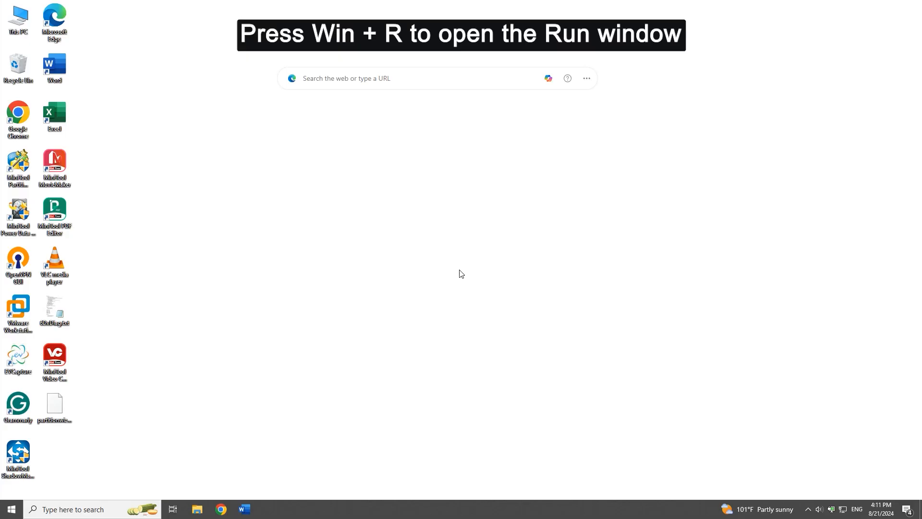
# Run cmd from the Run window to open Command Prompt as administrator
pyautogui.press('super+r')
pyautogui.write('cmd')
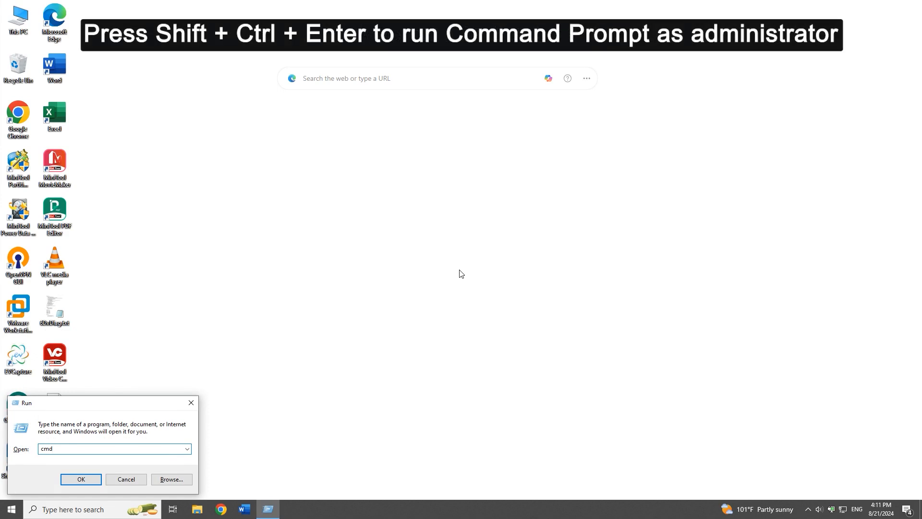
pyautogui.hotkey('ctrl', 'shift', 'Return')
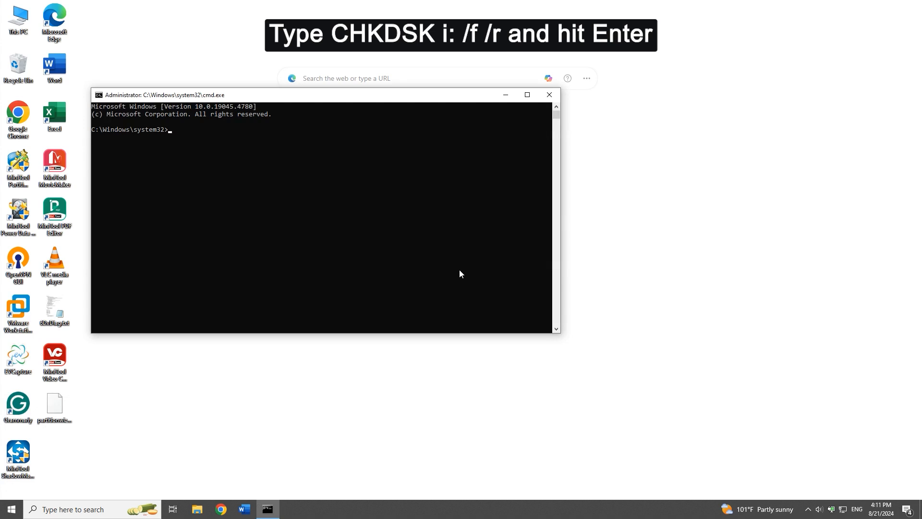
# Check and repair the MMC card's I: drive with the command chkdsk i: /f /r
pyautogui.write('chkdsk i')
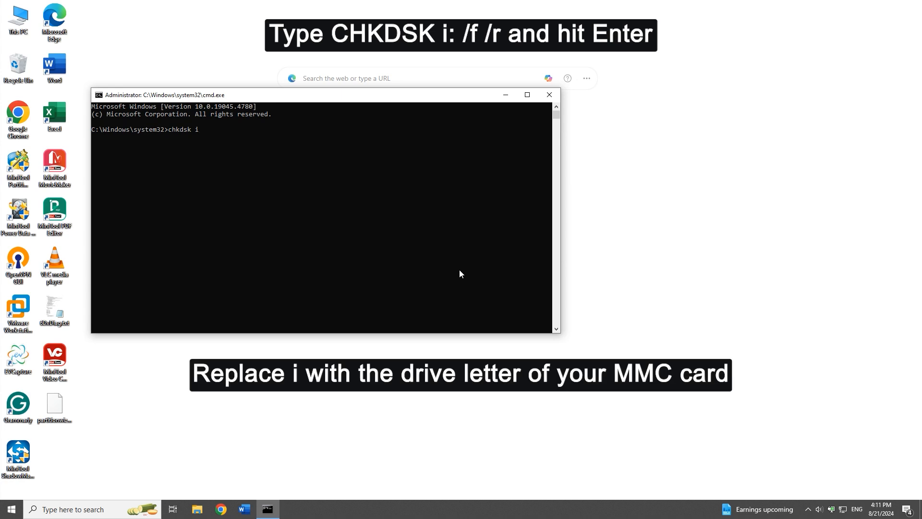
pyautogui.write(': /f /r')
pyautogui.press('Return')
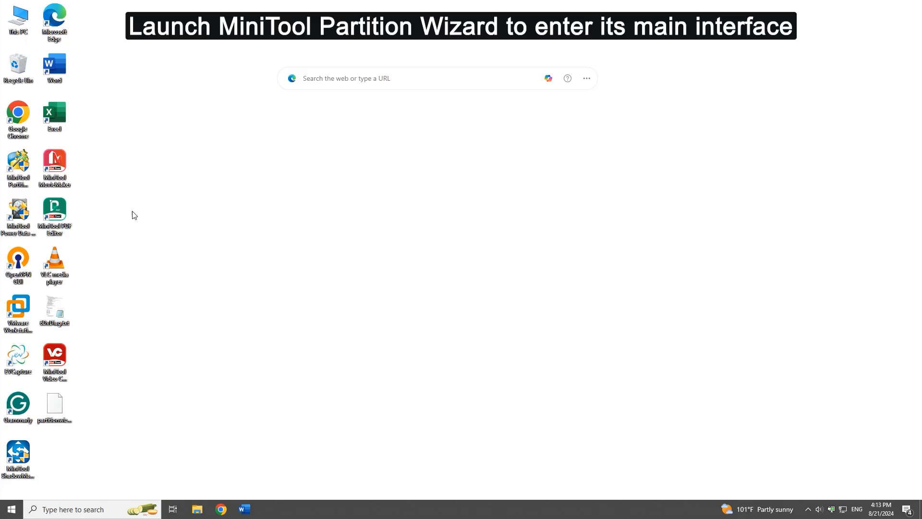
# Launch MiniTool Partition Wizard and dismiss its promotional message
pyautogui.doubleClick(27, 180)
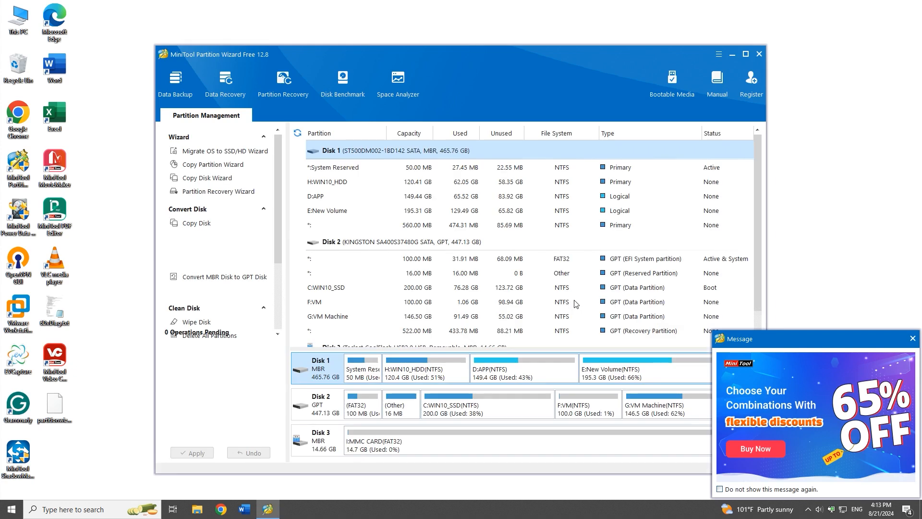
pyautogui.click(913, 339)
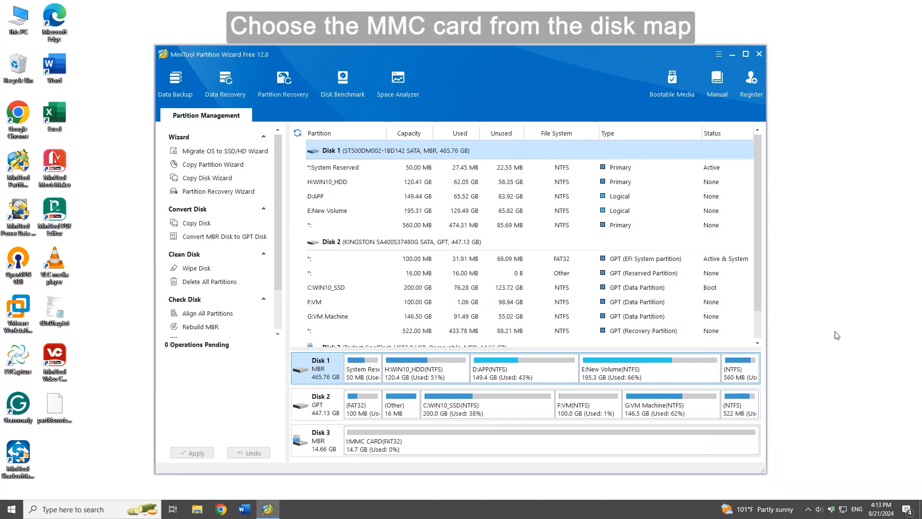
# Format the MMC CARD (I:) partition on Disk 3 with the FAT32 file system, and apply the pending changes
pyautogui.click(387, 451)
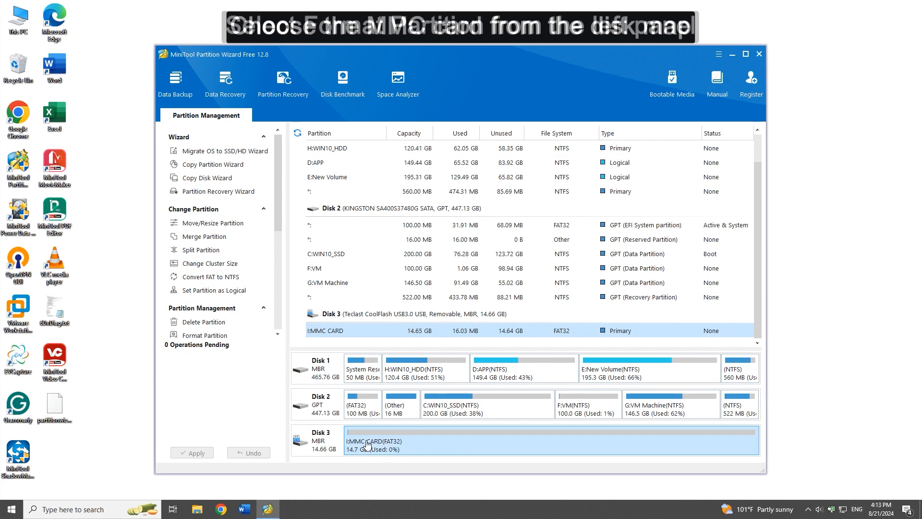
pyautogui.scroll(-2, 229, 318)
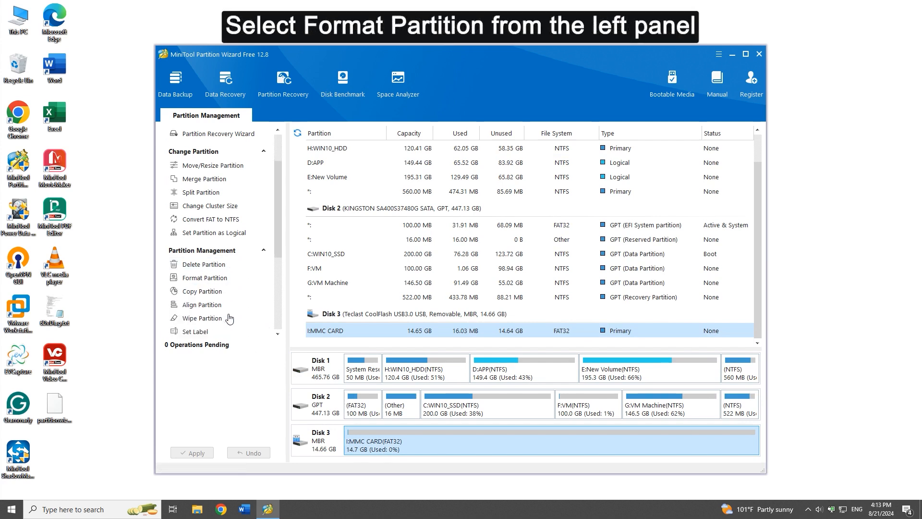
pyautogui.click(236, 283)
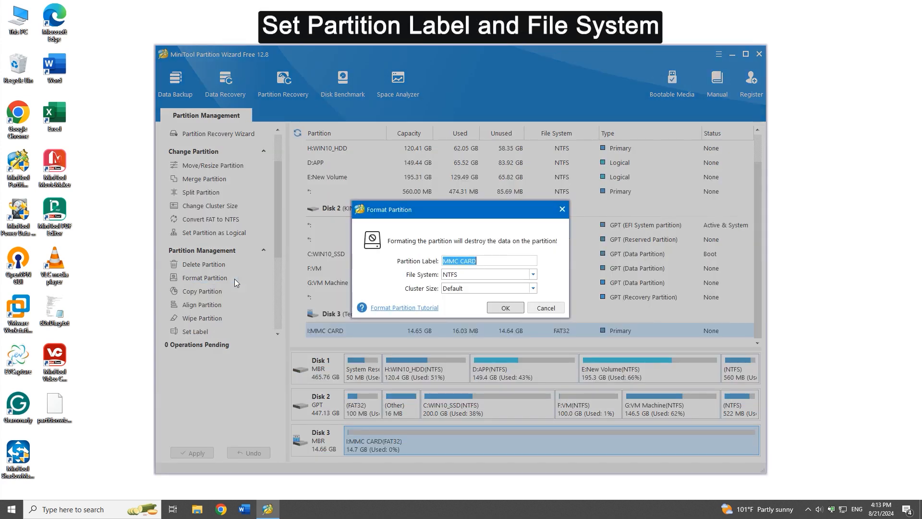
pyautogui.click(533, 276)
pyautogui.click(519, 286)
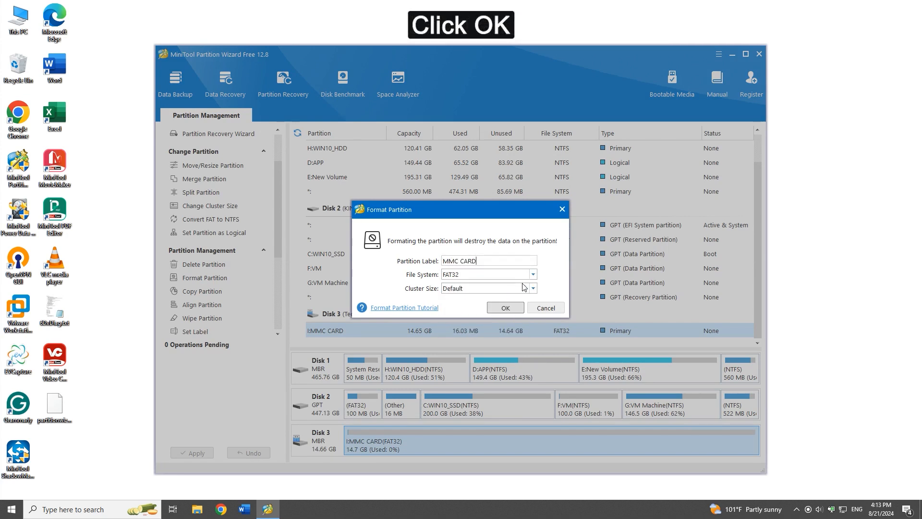
pyautogui.click(505, 307)
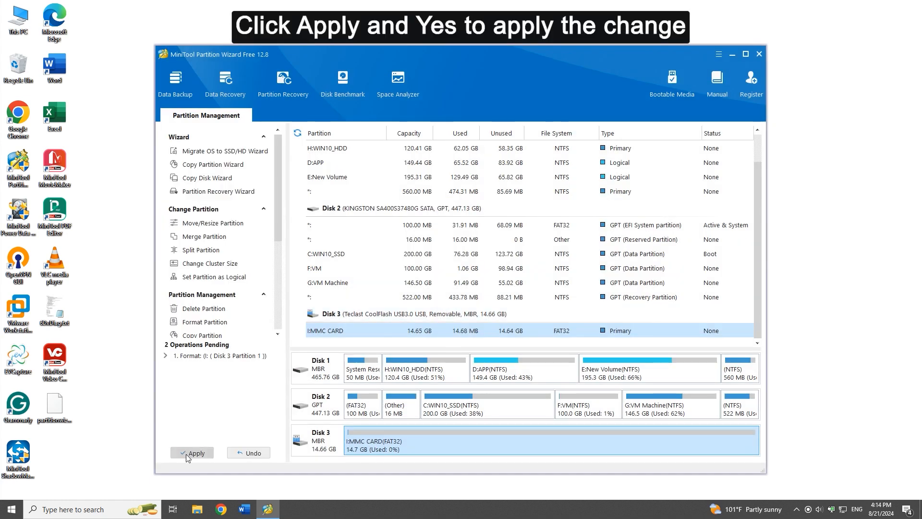
pyautogui.click(205, 456)
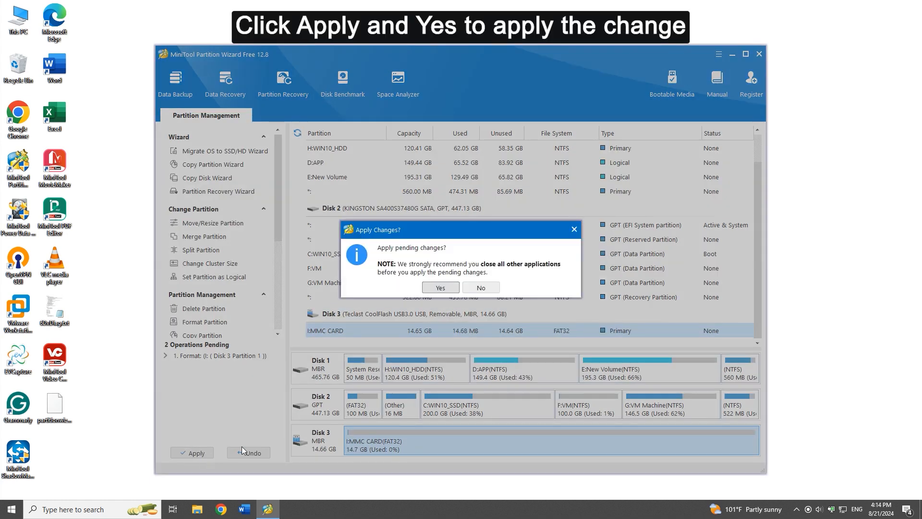
pyautogui.click(440, 288)
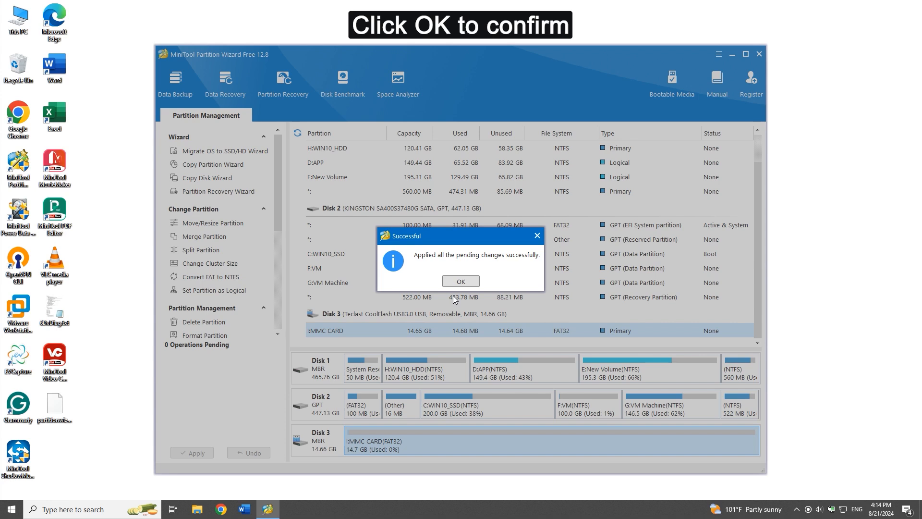
# Acknowledge the applied partition changes, and run cmd from the Run window to open Command Prompt as administrator
pyautogui.click(474, 283)
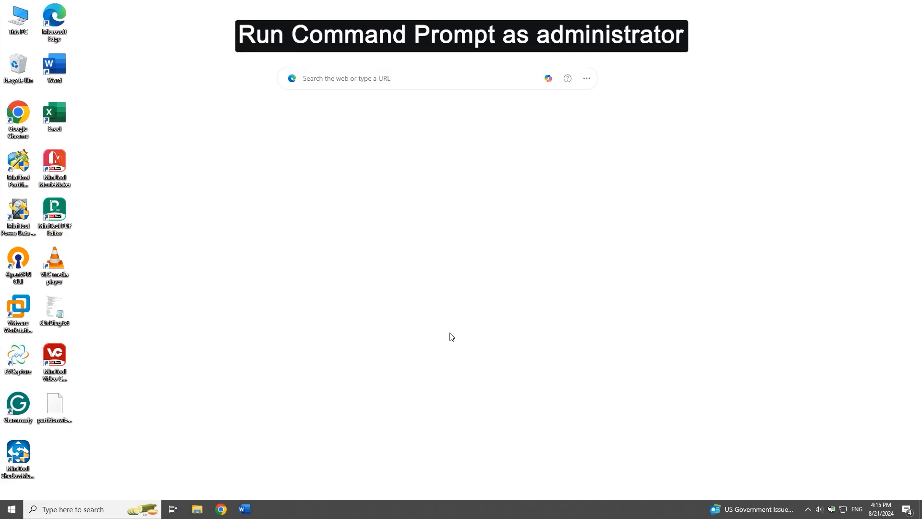
pyautogui.press('super+r')
pyautogui.write('cmd')
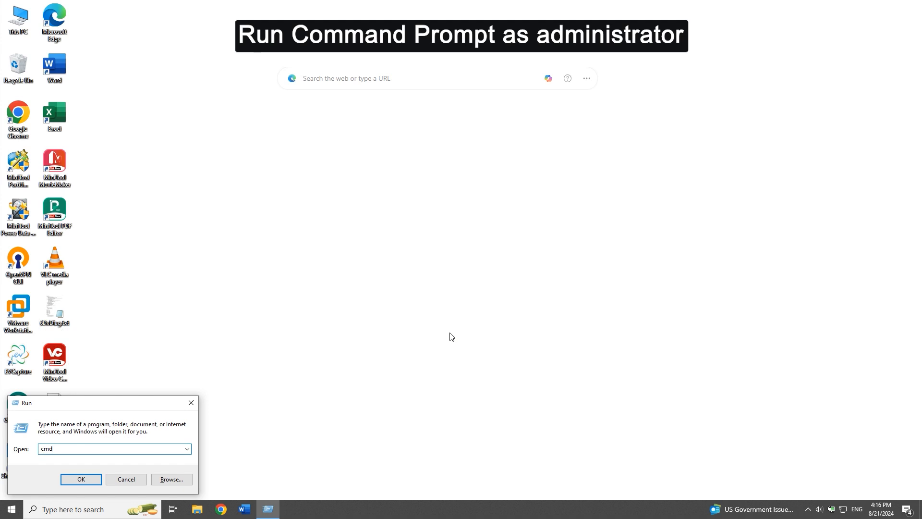
pyautogui.hotkey('ctrl', 'shift', 'Return')
# Start diskpart in Command Prompt and list the available disks with list disk
pyautogui.write('disk')
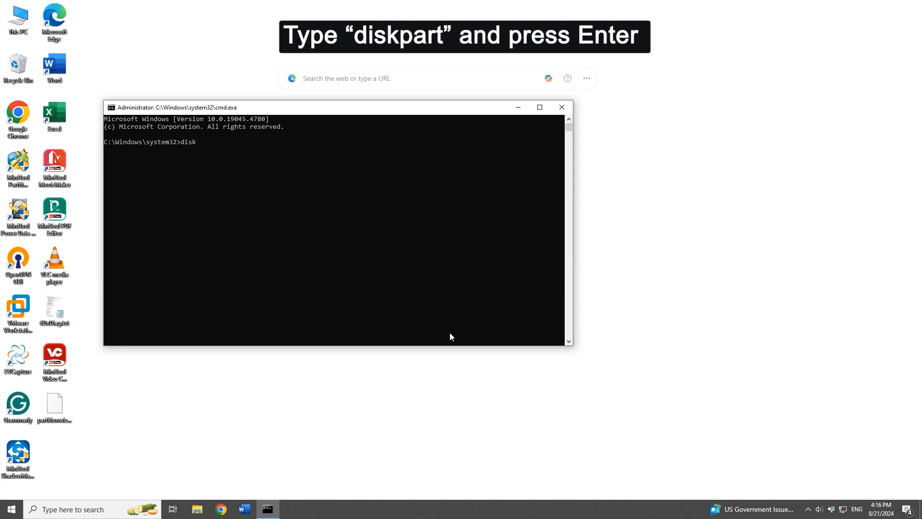
pyautogui.write('part')
pyautogui.press('Return')
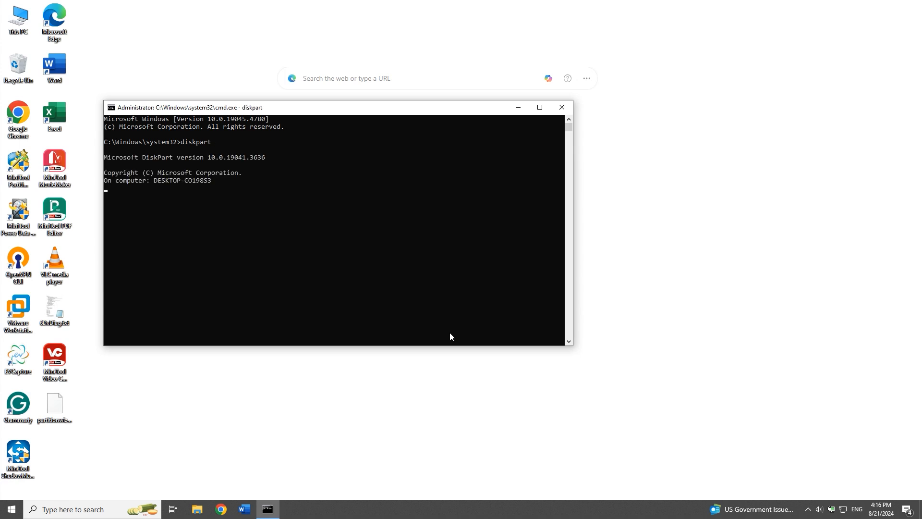
pyautogui.write('l')
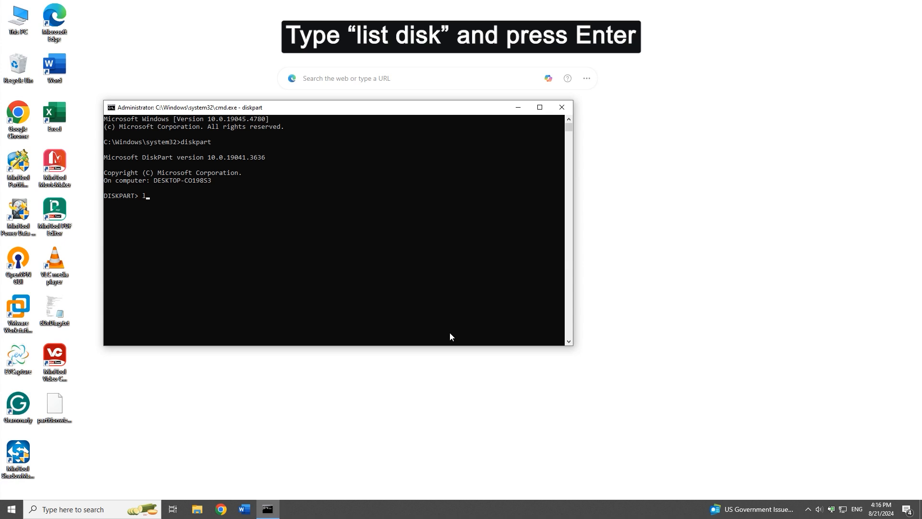
pyautogui.write('ist disk')
pyautogui.press('Return')
# Select the MMC card with select disk 2 and wipe it with the clean command
pyautogui.write('select ')
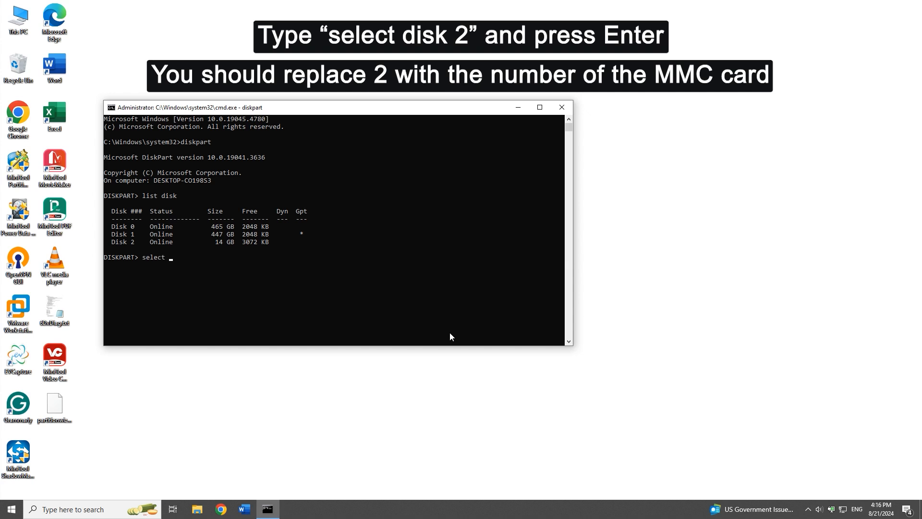
pyautogui.write('disk 2')
pyautogui.press('Return')
pyautogui.write('c')
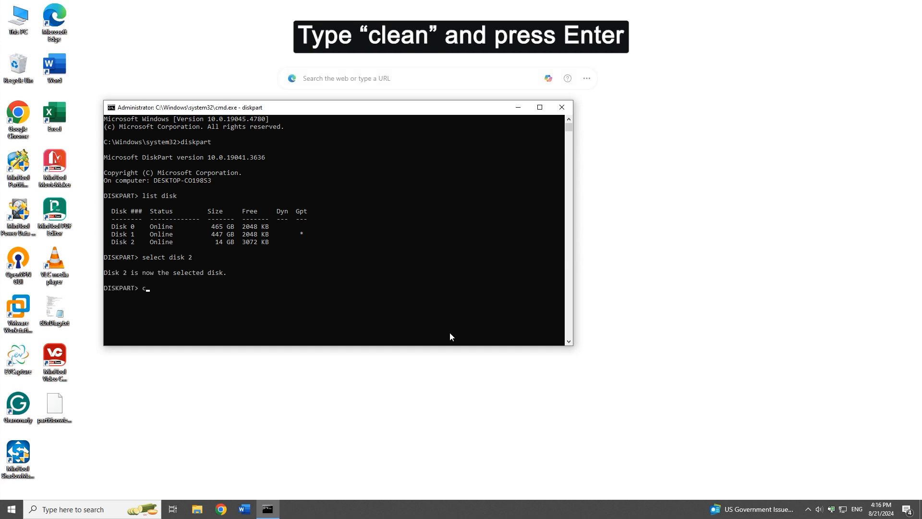
pyautogui.write('lean')
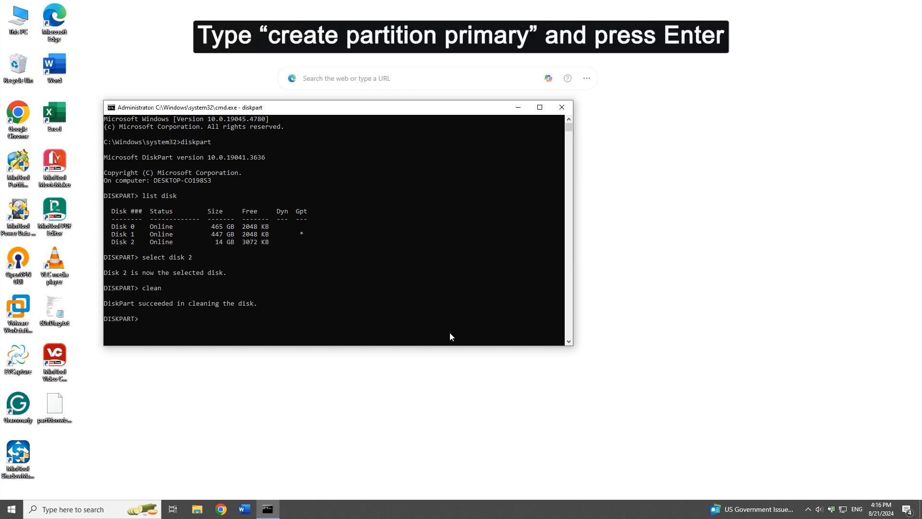
# Create a primary partition on the cleaned disk and format it with format fs=fat32
pyautogui.write('reate partition primary')
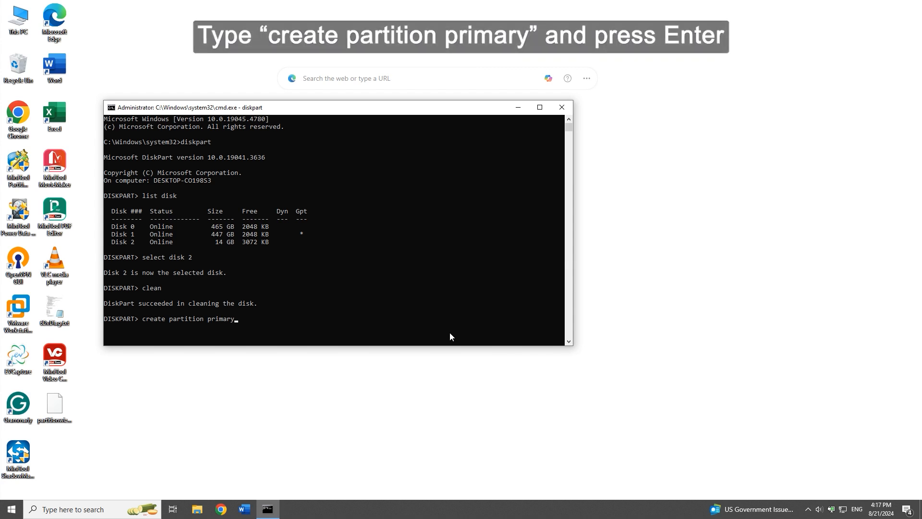
pyautogui.press('Return')
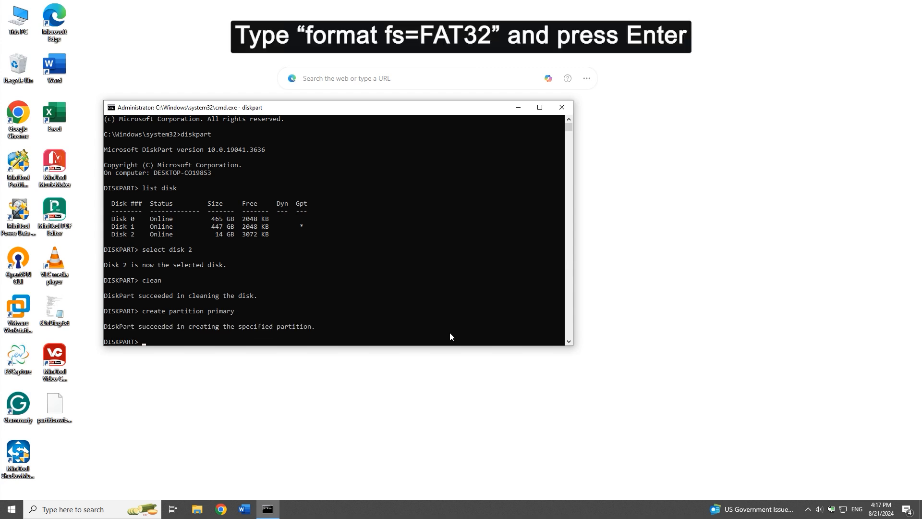
pyautogui.write('format fs=fat32')
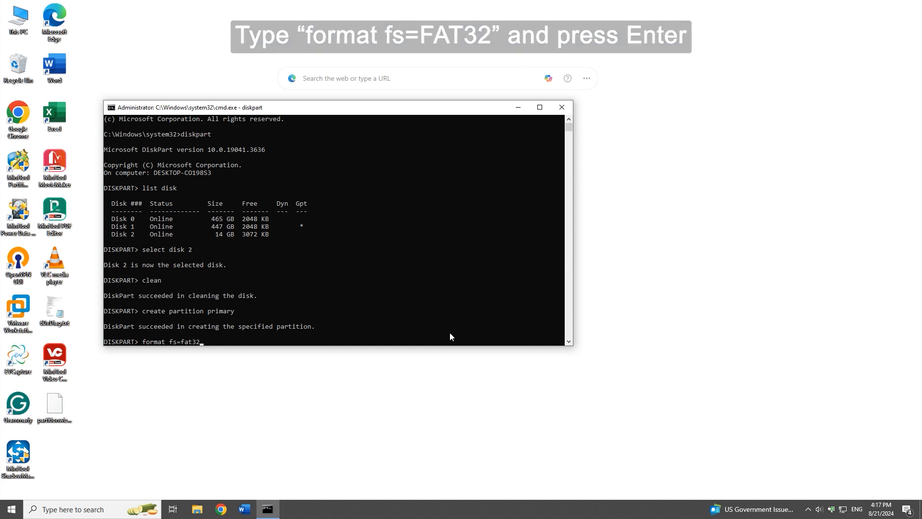
pyautogui.press('Return')
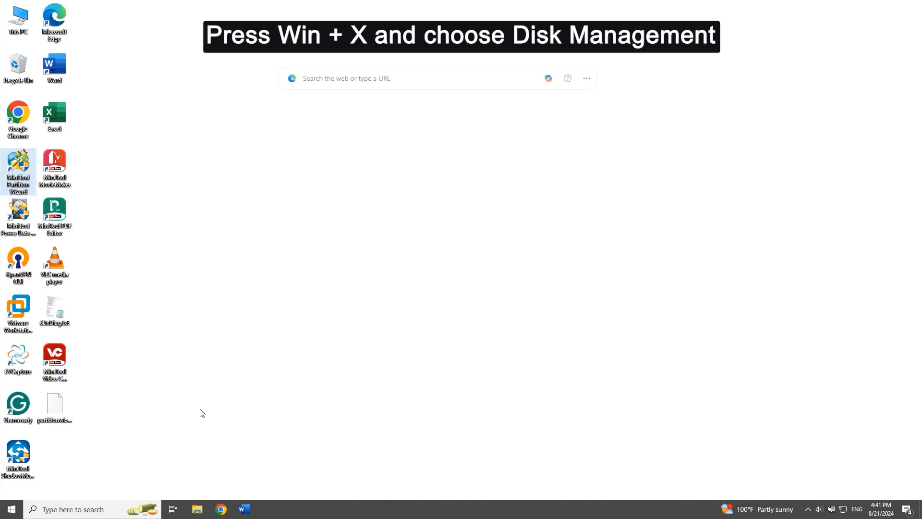
# Open Disk Management and place its window in the middle of the screen
pyautogui.press('super+x')
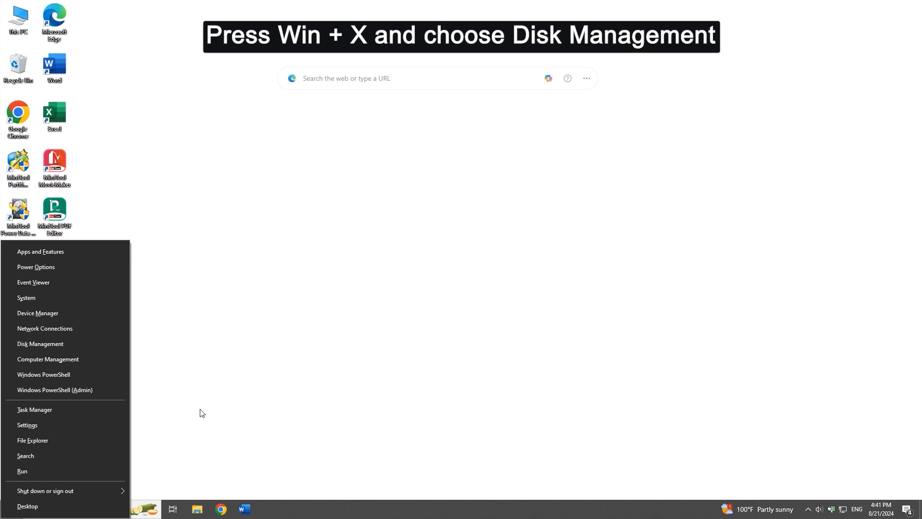
pyautogui.click(63, 346)
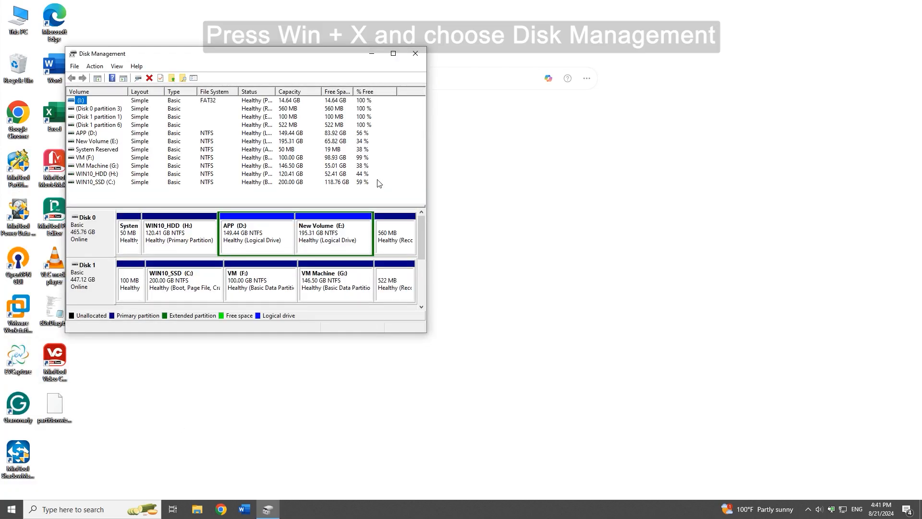
pyautogui.moveTo(322, 52); pyautogui.dragTo(554, 67)
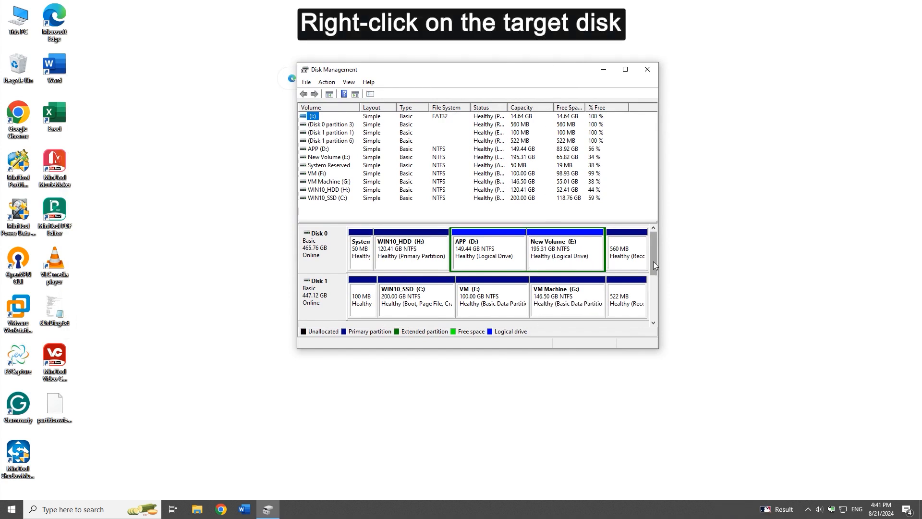
# Change the drive letter of the FAT32 partition on removable Disk 2 to J, and accept the drive letter warning
pyautogui.scroll(-2, 653, 262)
pyautogui.rightClick(387, 300)
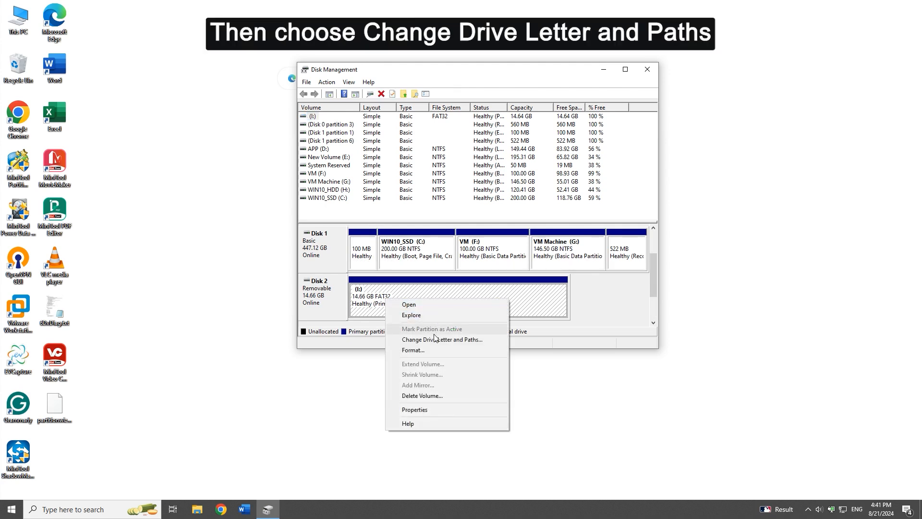
pyautogui.click(490, 341)
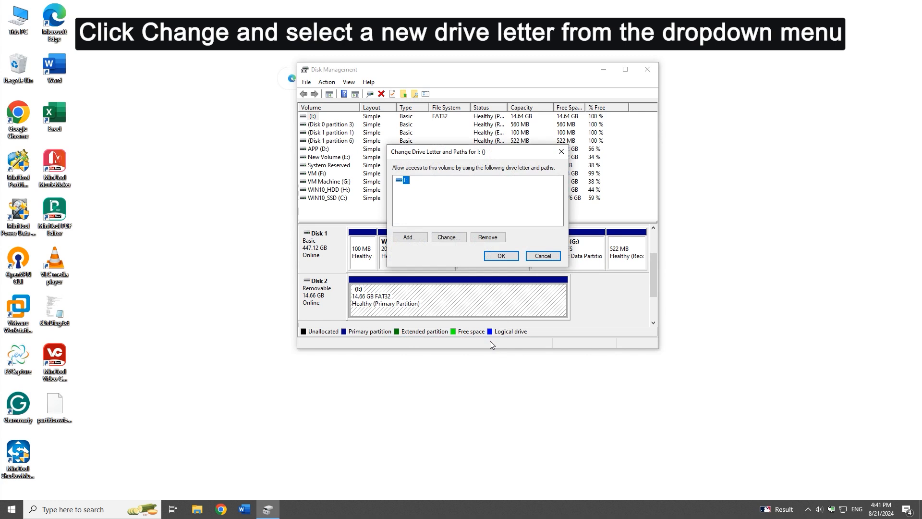
pyautogui.click(448, 238)
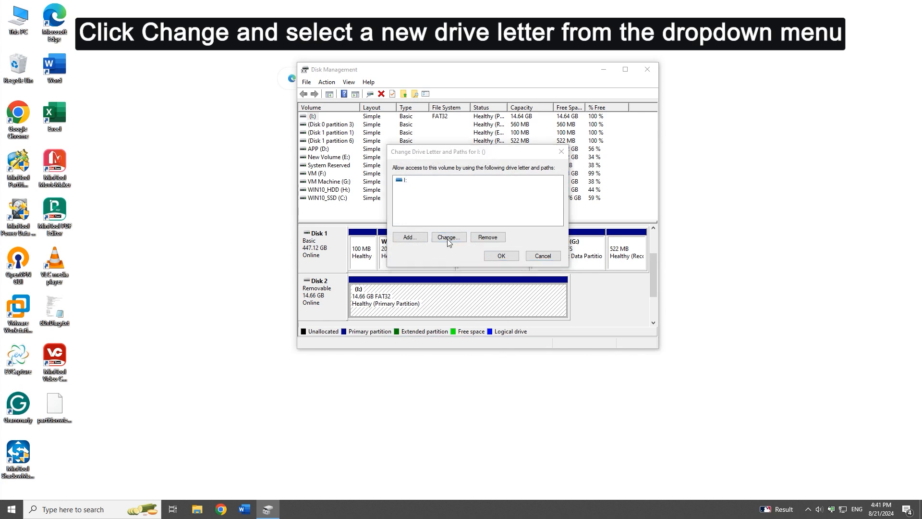
pyautogui.click(559, 196)
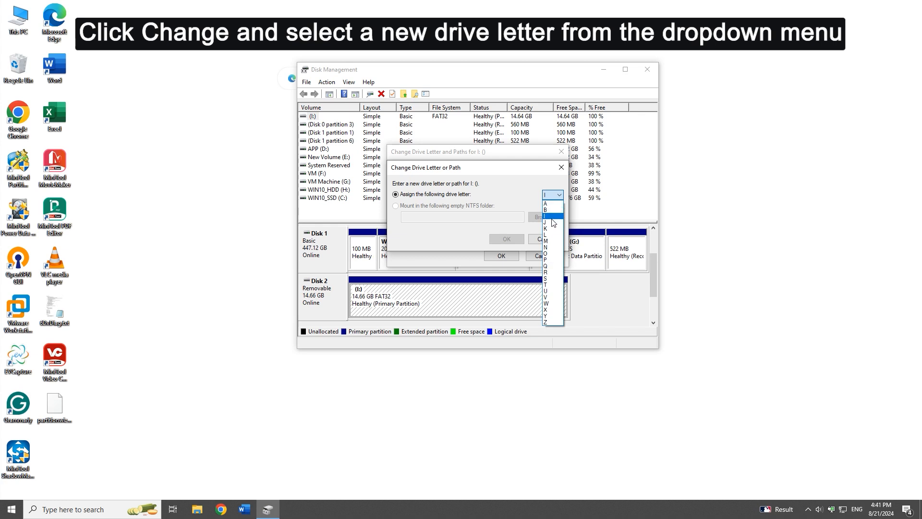
pyautogui.click(551, 227)
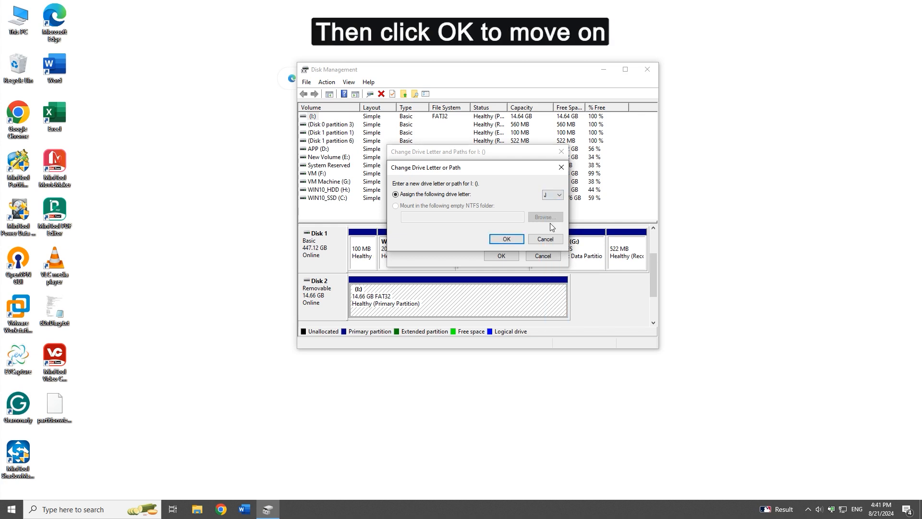
pyautogui.click(506, 240)
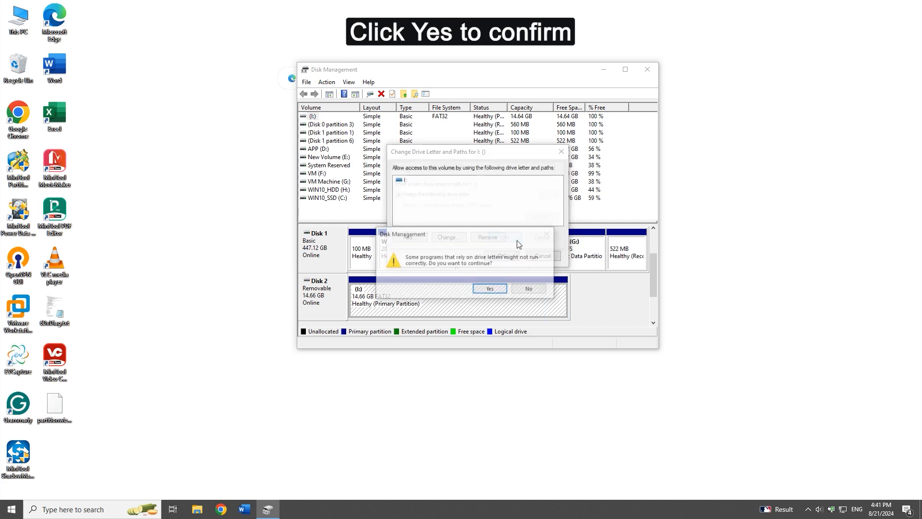
pyautogui.click(500, 293)
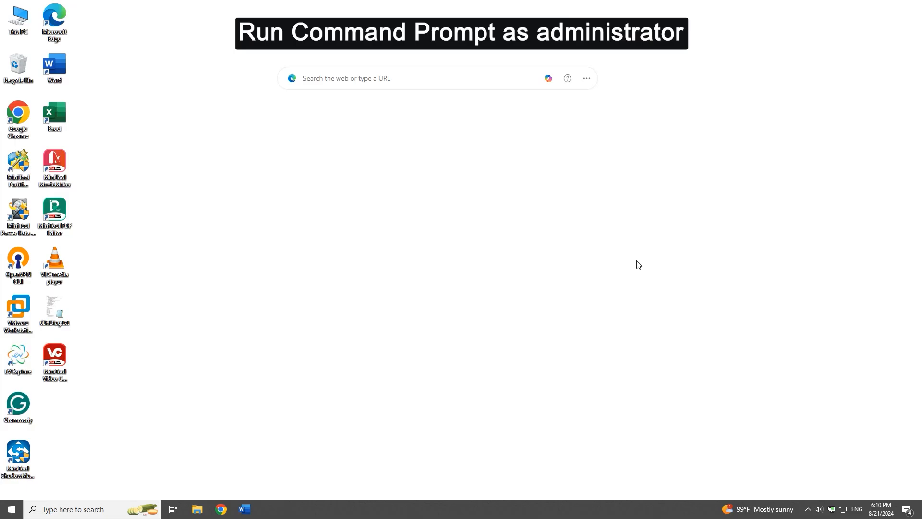
# Open Command Prompt as administrator with cmd and check the MMC card's I: drive with the command chkdsk i: /f /r /x
pyautogui.press('super+r')
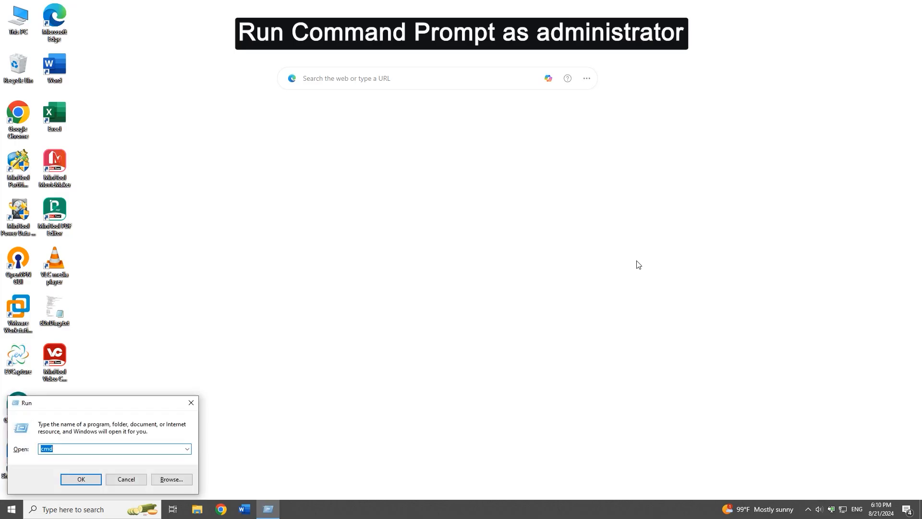
pyautogui.write('cmd')
pyautogui.hotkey('ctrl', 'shift', 'Return')
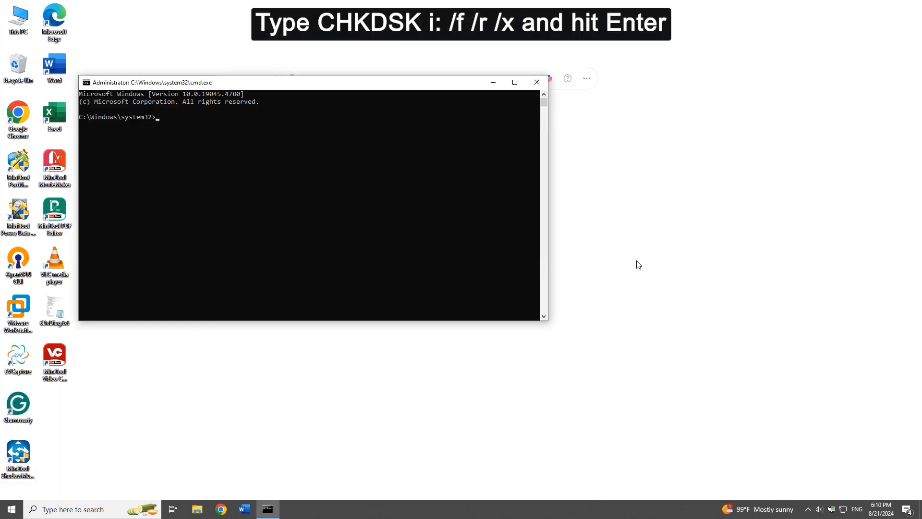
pyautogui.write('chkdsk i:')
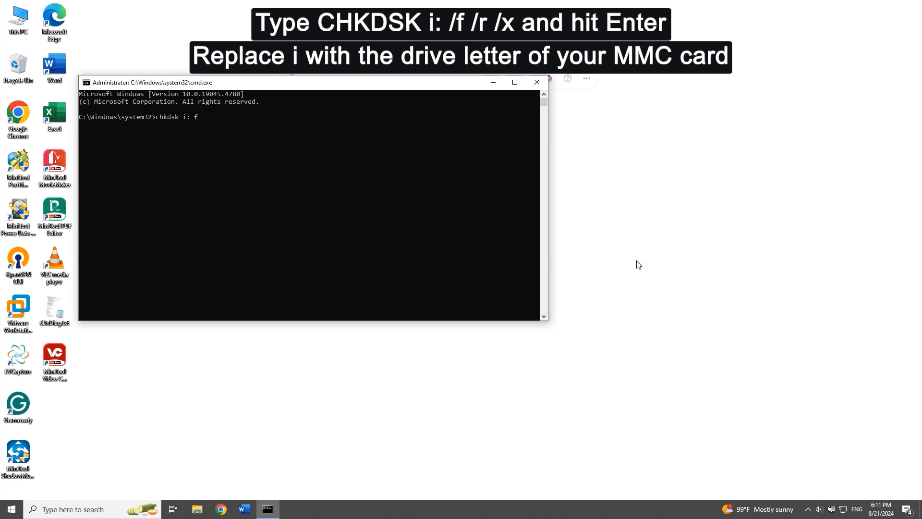
pyautogui.write(' /f /r /x')
pyautogui.press('Return')
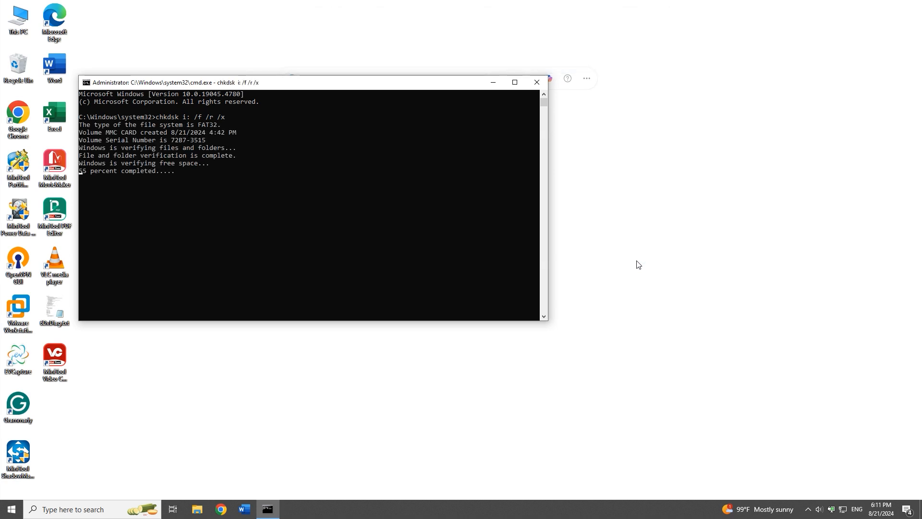